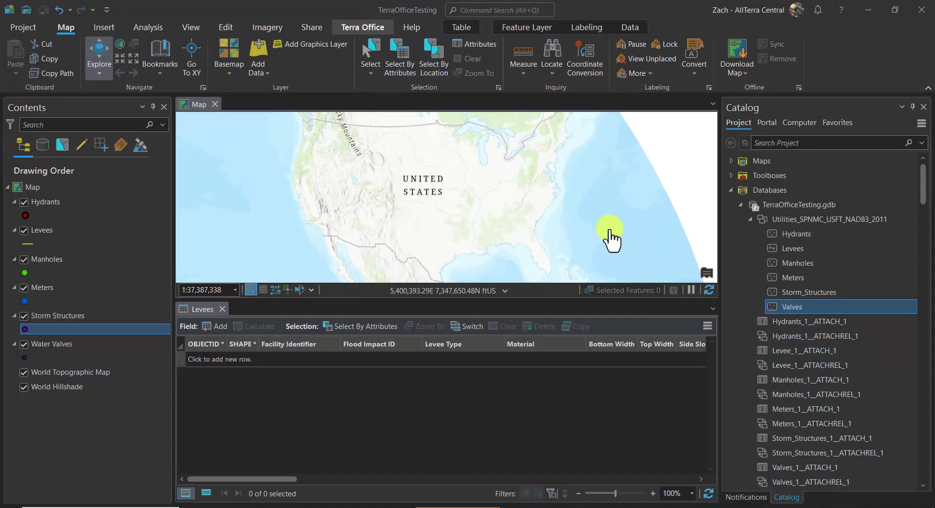
{"action": "left_click", "coordinate": [750, 220]}
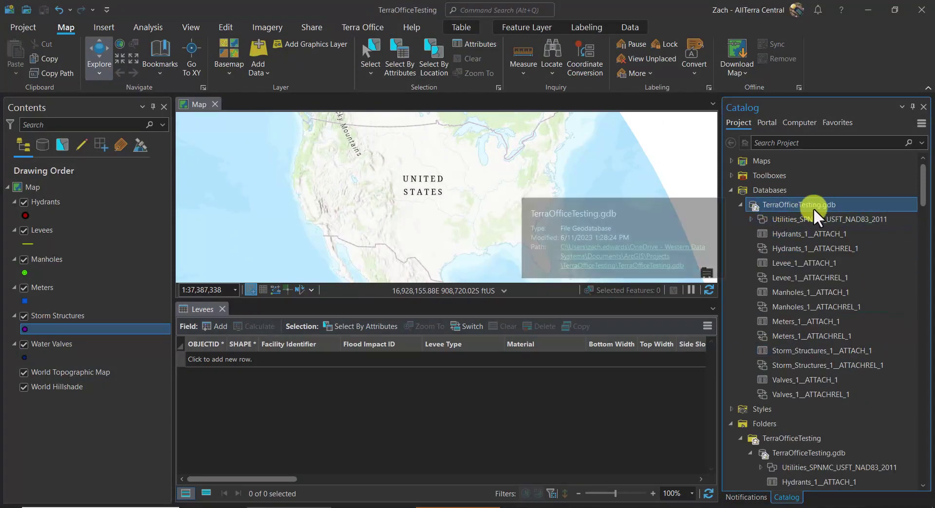
{"action": "left_click", "coordinate": [750, 219]}
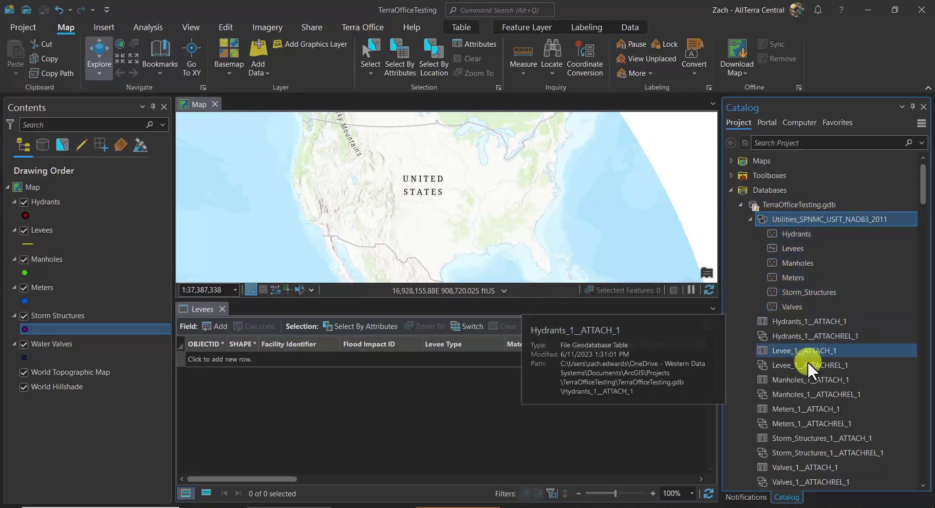
{"action": "right_click", "coordinate": [790, 306]}
{"action": "left_click", "coordinate": [769, 292]}
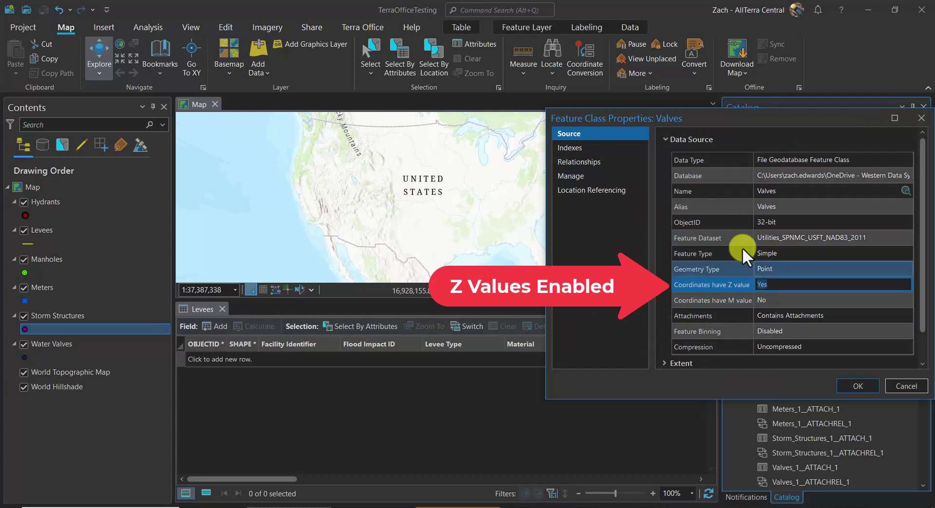
{"action": "left_click", "coordinate": [755, 317]}
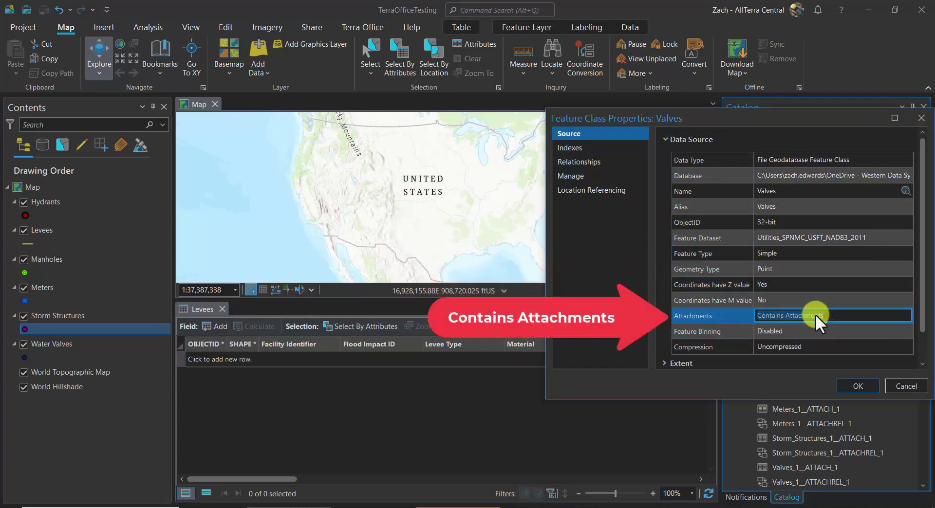
{"action": "left_click", "coordinate": [859, 384]}
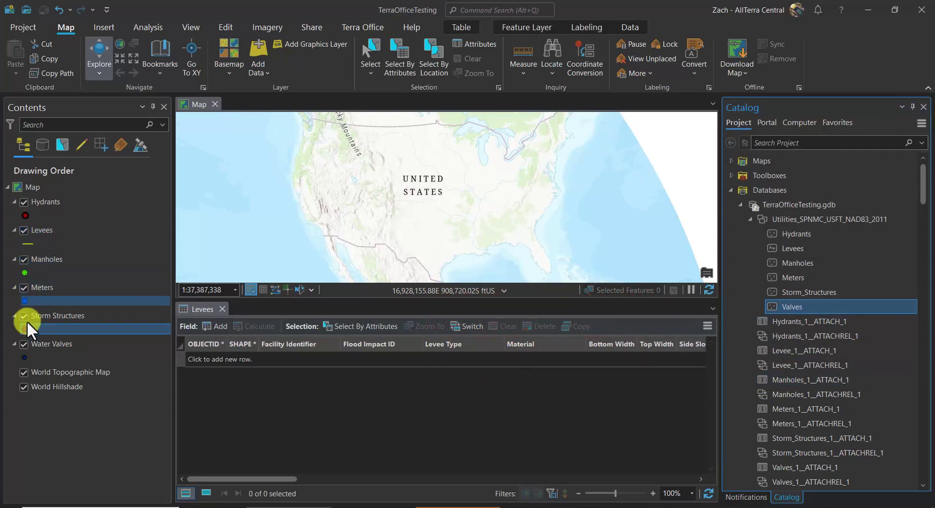
- Sign in to Terra Office on the browser sign-in page with the Trimble ID username
{"action": "left_click", "coordinate": [42, 203]}
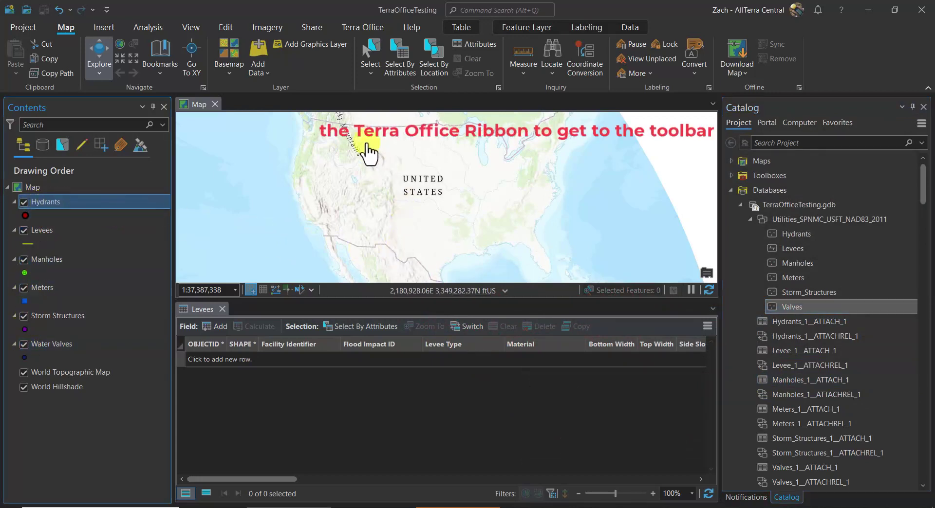
{"action": "left_click", "coordinate": [362, 28]}
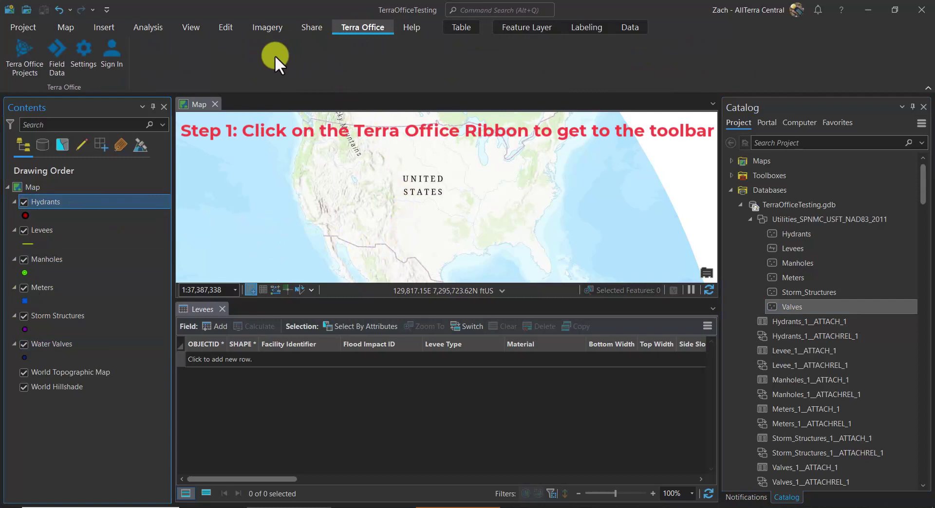
{"action": "left_click", "coordinate": [112, 58]}
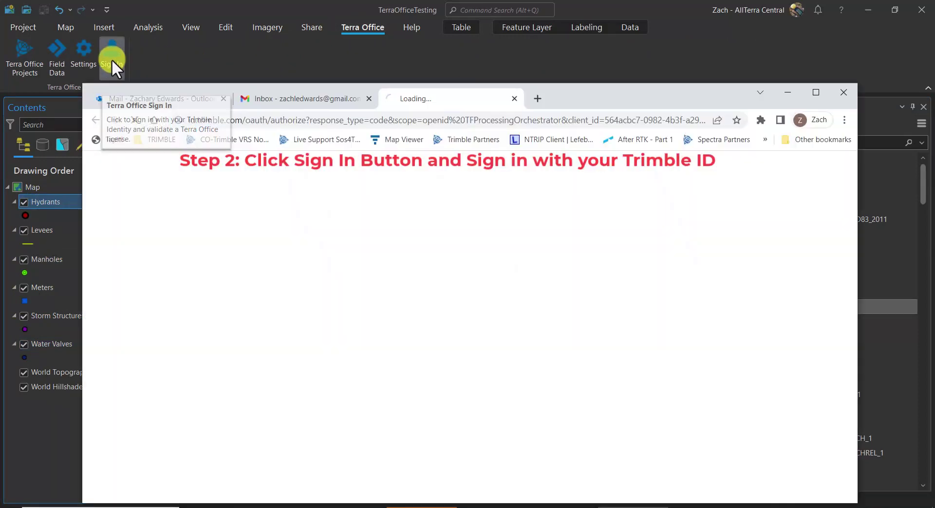
{"action": "left_click", "coordinate": [680, 305]}
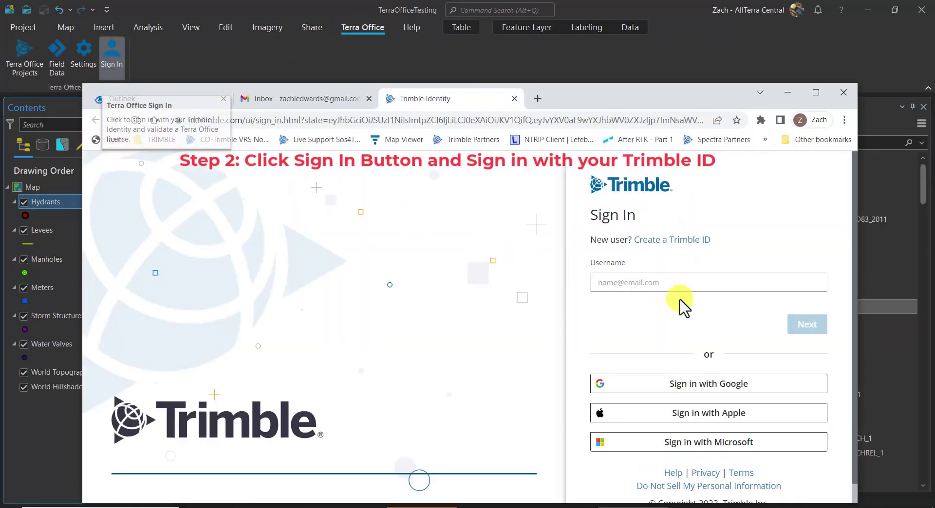
{"action": "left_click", "coordinate": [806, 324]}
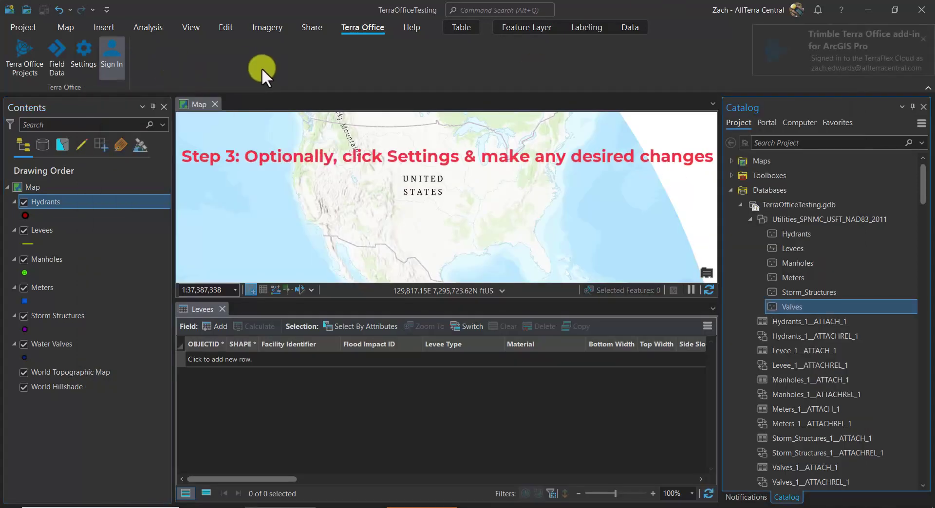
- Leave Terra Office's Pro project auto-save on 'Ask every time' and save the settings
{"action": "left_click", "coordinate": [87, 60]}
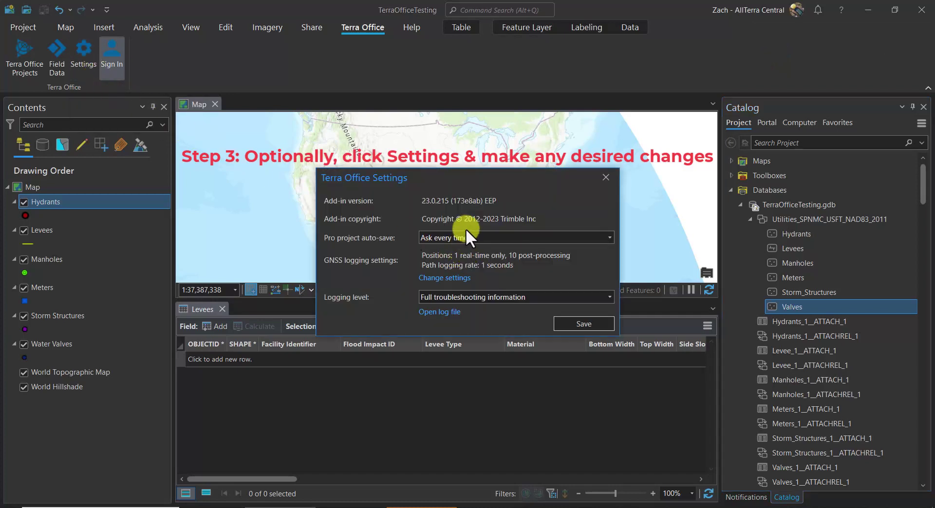
{"action": "left_click", "coordinate": [453, 235]}
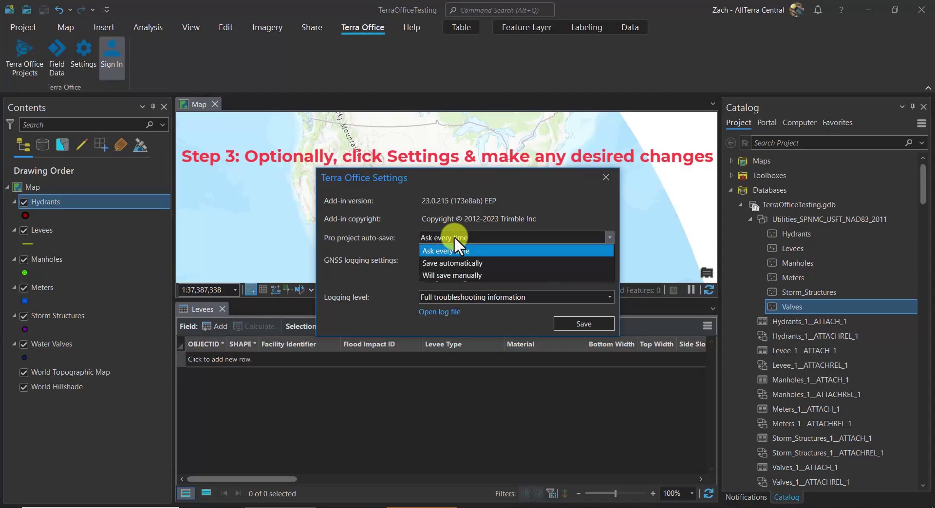
{"action": "left_click", "coordinate": [527, 232]}
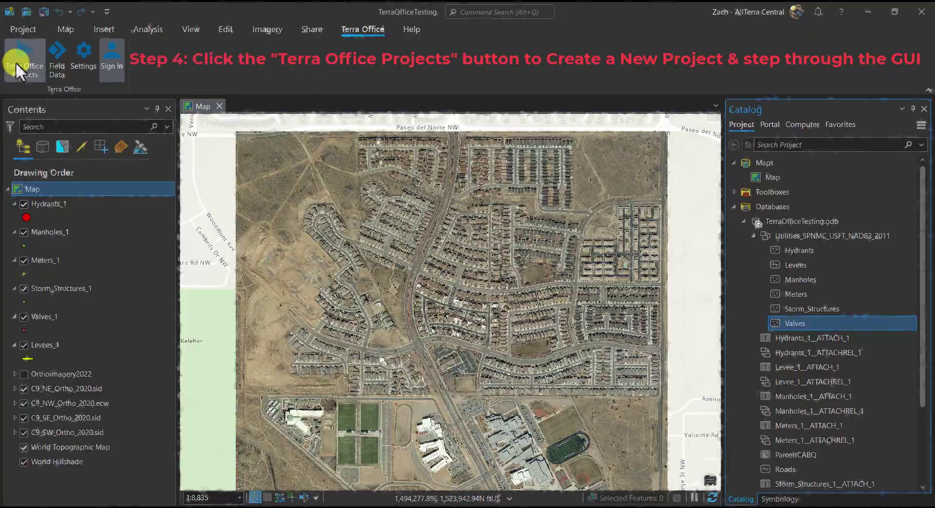
- Create a new Terra Office project named TerraOfficeArcGISProTesting
{"action": "left_click", "coordinate": [16, 62]}
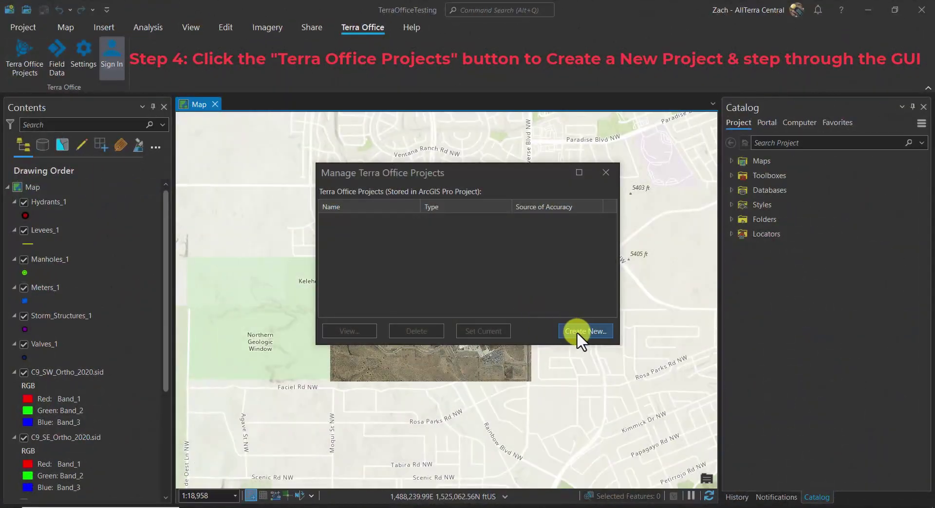
{"action": "left_click", "coordinate": [576, 331]}
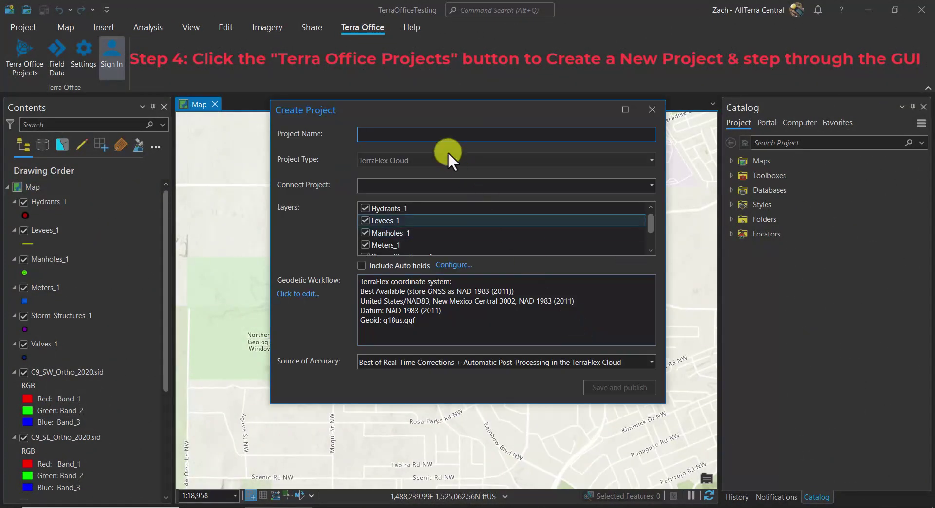
{"action": "type", "text": "TerraOfficeArcGISProTes"}
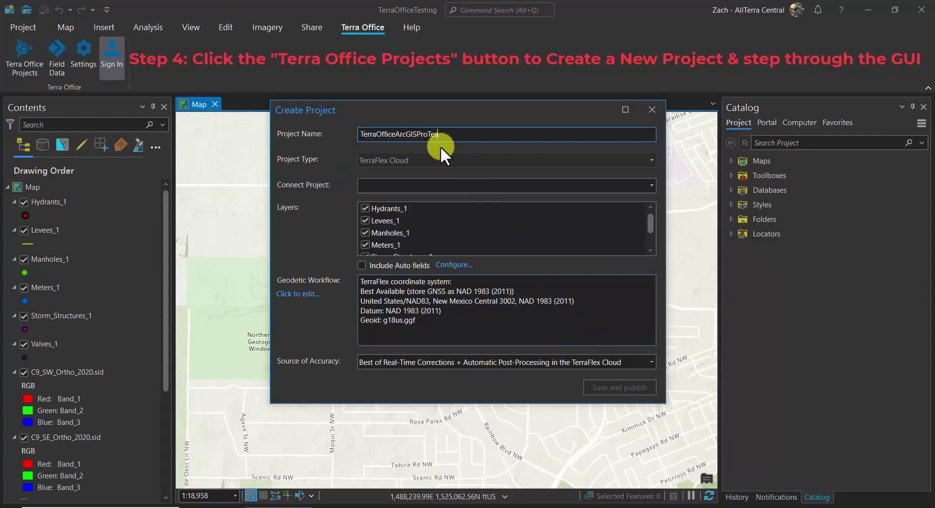
{"action": "type", "text": "ting"}
- Connect the project to TerraFlexTraining [North America] and tick Include Auto fields
{"action": "left_click", "coordinate": [649, 185]}
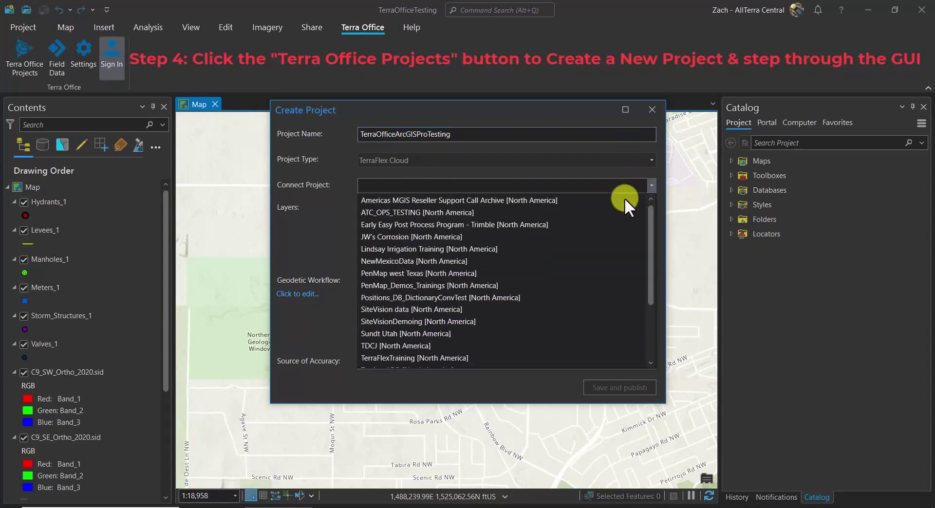
{"action": "scroll", "coordinate": [487, 307], "scroll_direction": "down", "scroll_amount": 2}
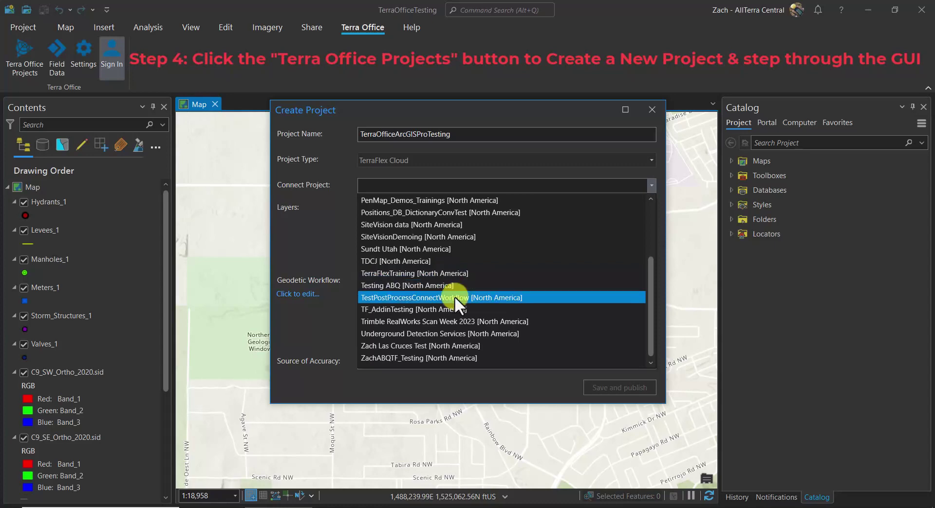
{"action": "left_click", "coordinate": [455, 276]}
{"action": "scroll", "coordinate": [416, 240], "scroll_direction": "down", "scroll_amount": 1}
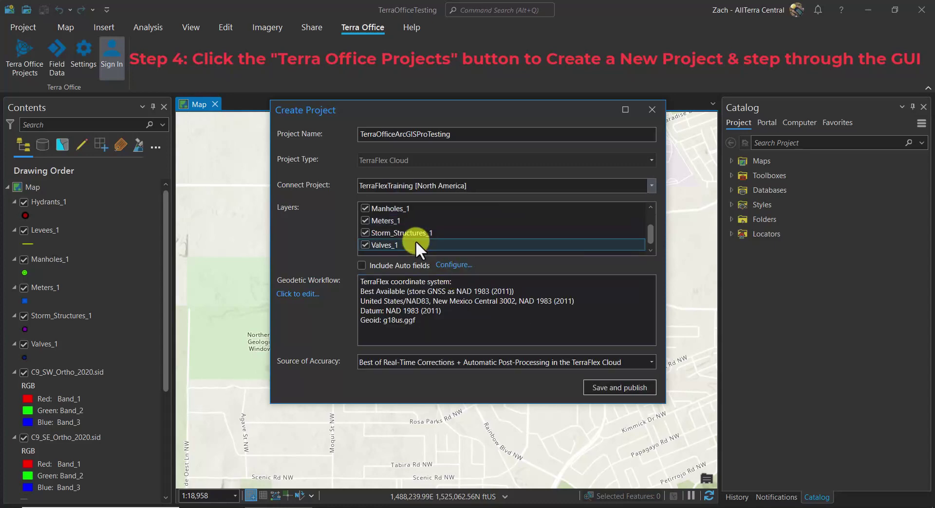
{"action": "left_click", "coordinate": [364, 265]}
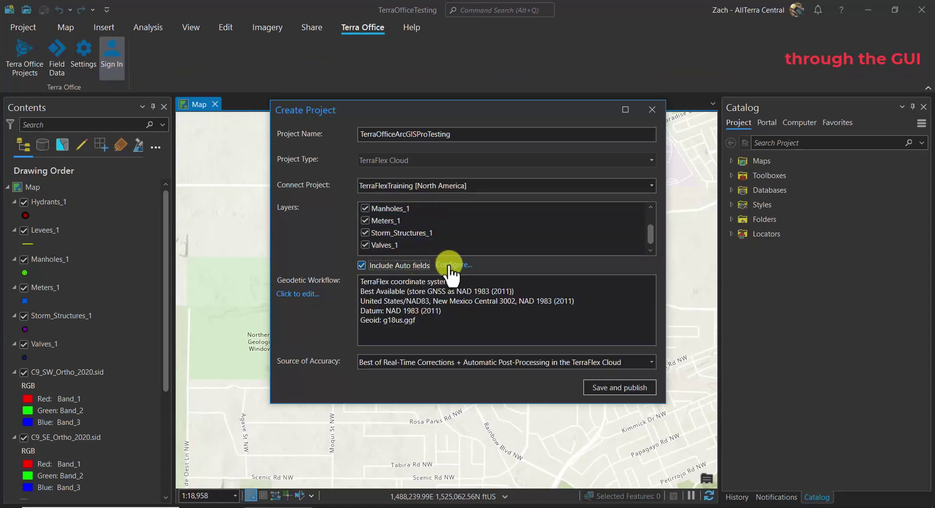
{"action": "left_click", "coordinate": [452, 265]}
{"action": "left_click", "coordinate": [321, 103]}
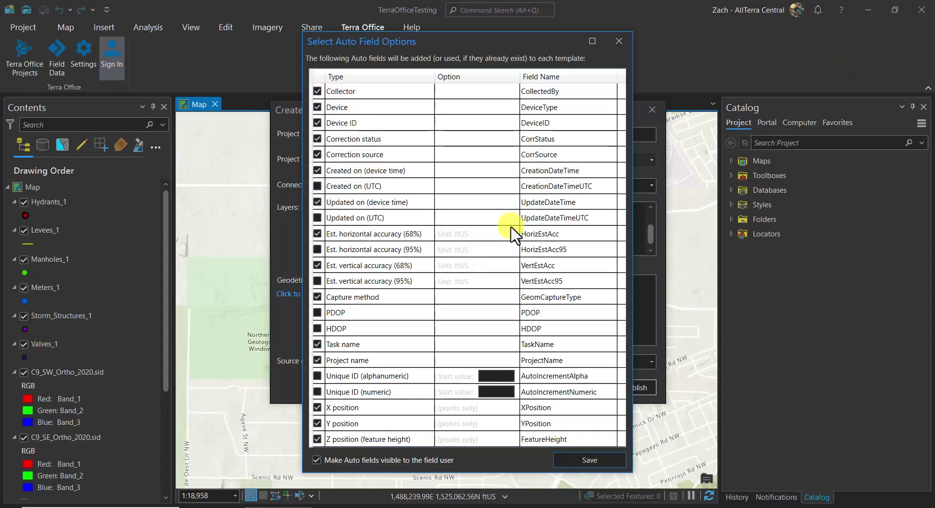
{"action": "left_click", "coordinate": [316, 92]}
{"action": "left_click", "coordinate": [316, 265]}
{"action": "left_click", "coordinate": [317, 234]}
{"action": "left_click", "coordinate": [316, 250]}
{"action": "left_click", "coordinate": [317, 249]}
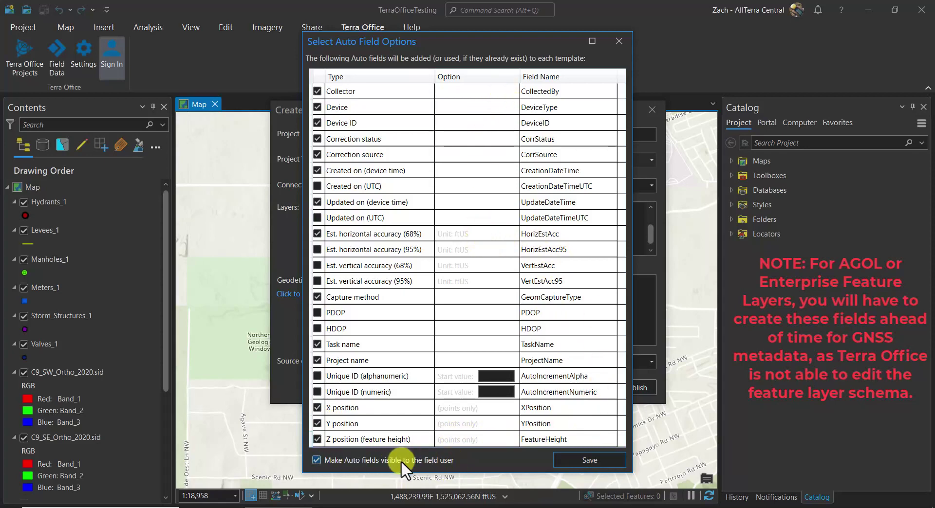
{"action": "left_click", "coordinate": [575, 459]}
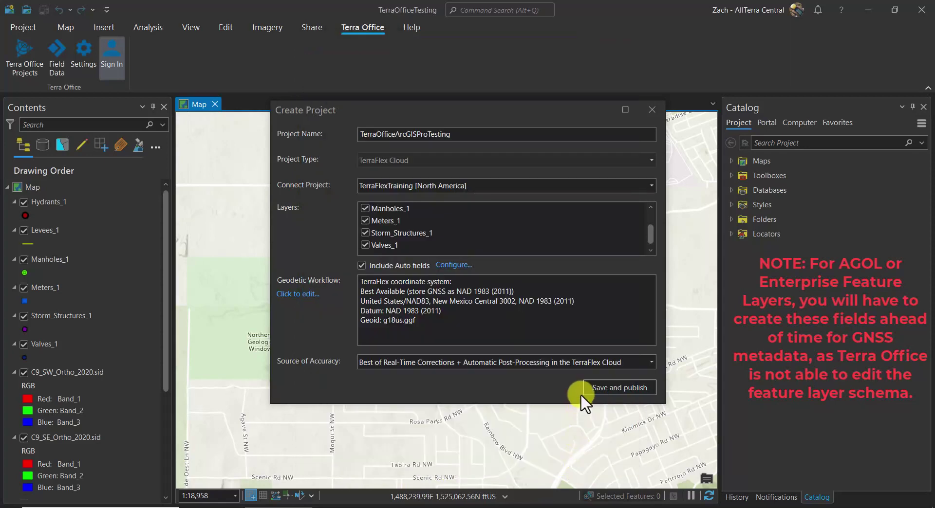
{"action": "left_click", "coordinate": [361, 265]}
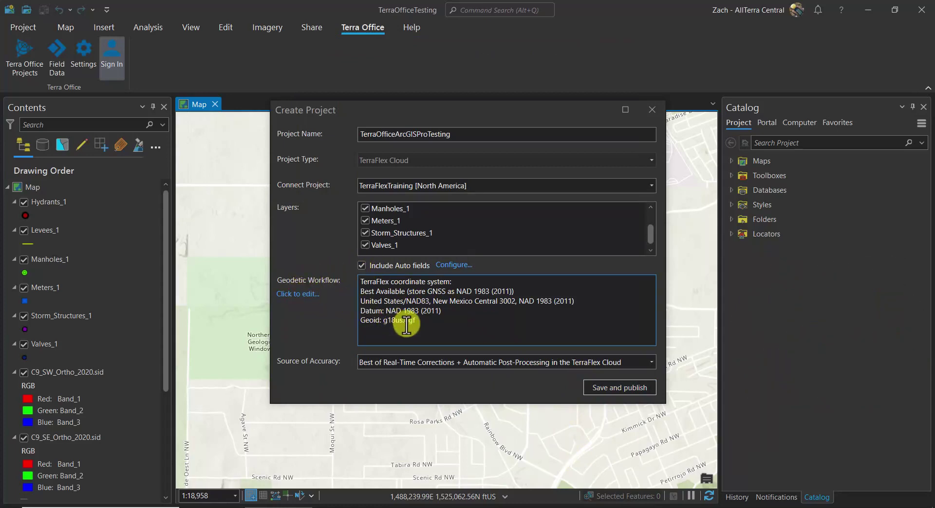
{"action": "left_click_drag", "start_coordinate": [425, 319], "coordinate": [336, 284]}
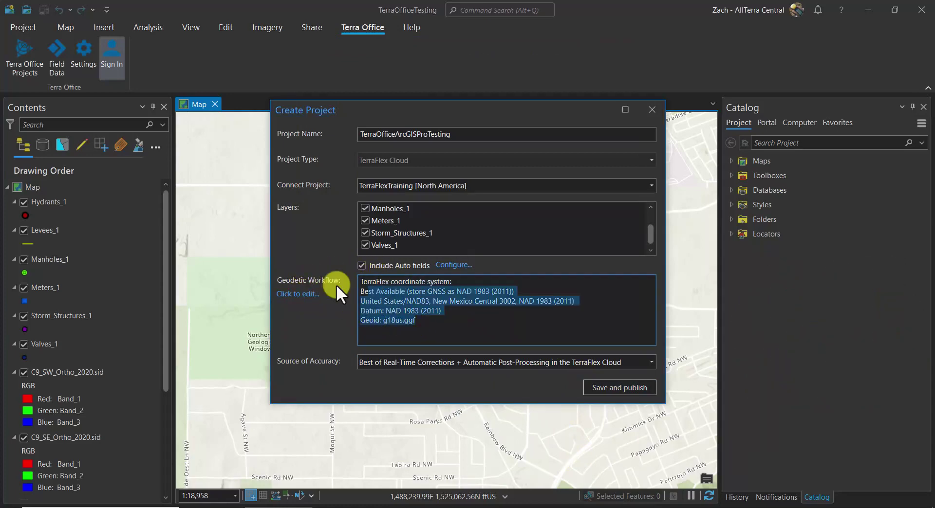
{"action": "left_click", "coordinate": [304, 293]}
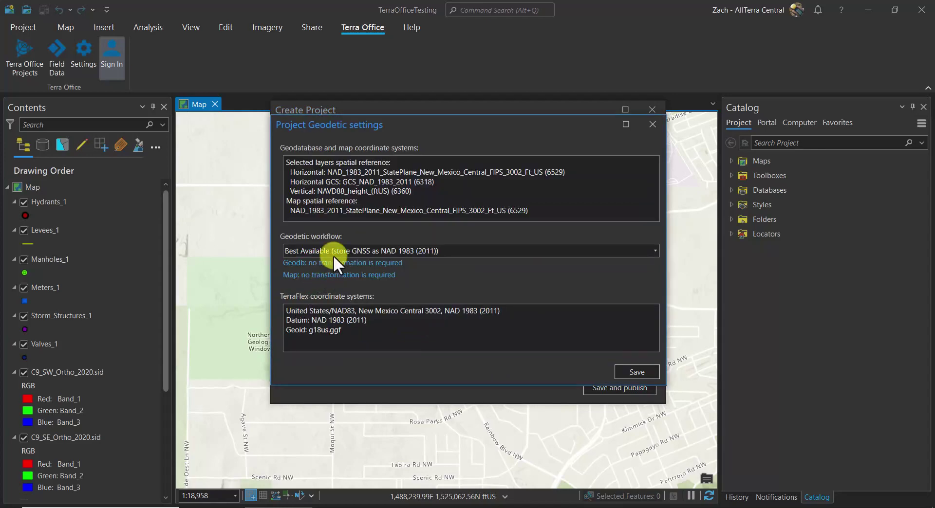
{"action": "left_click", "coordinate": [657, 253]}
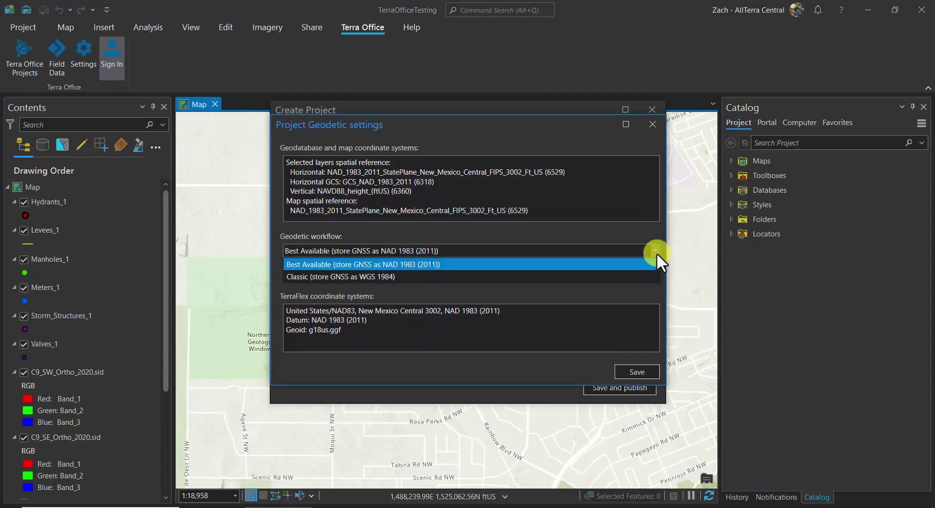
{"action": "left_click", "coordinate": [595, 233]}
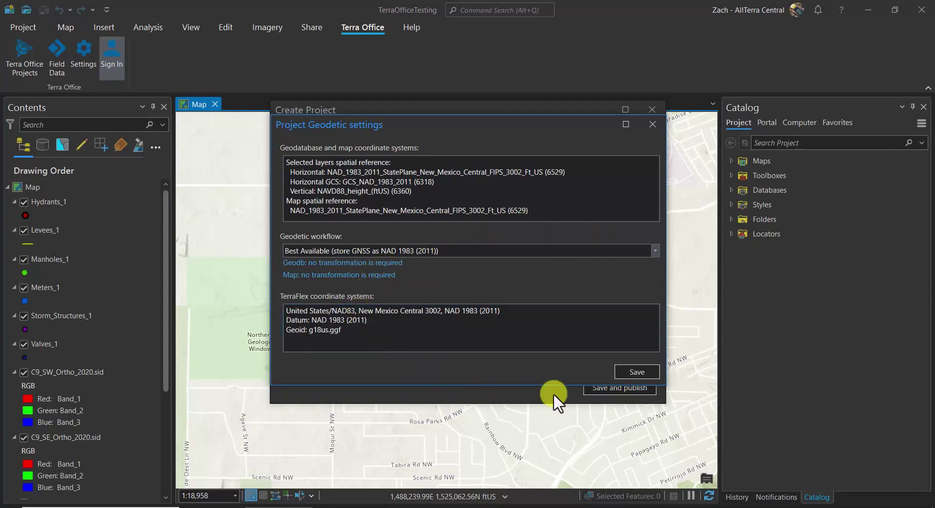
{"action": "left_click", "coordinate": [644, 370]}
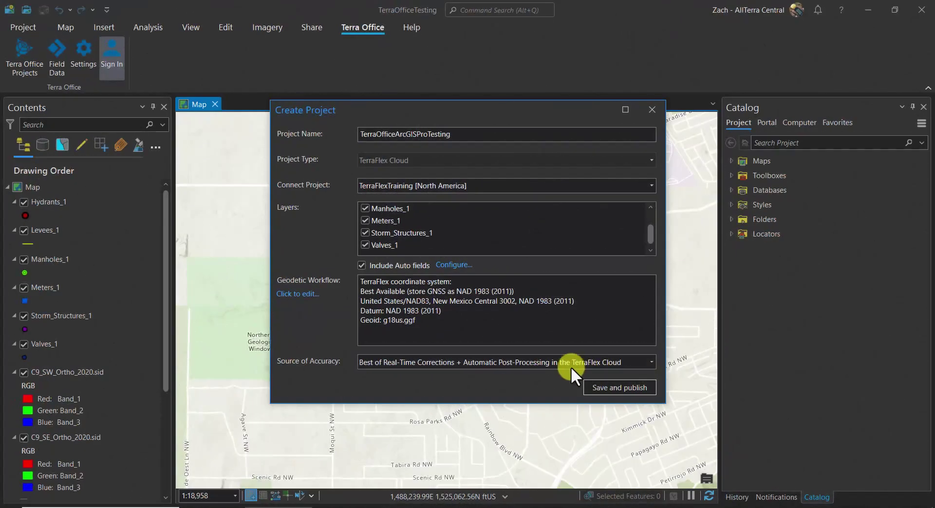
{"action": "left_click", "coordinate": [567, 365]}
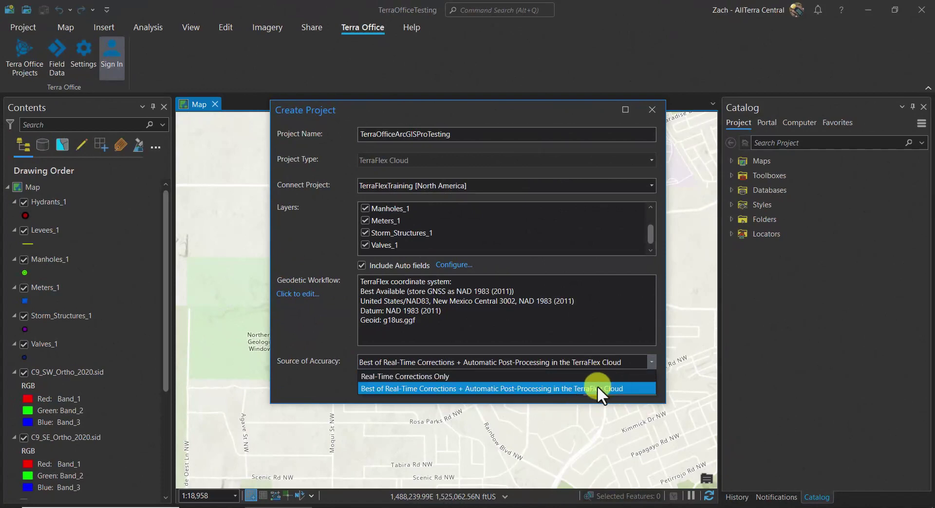
- Choose 'Best of Real-Time Corrections + Automatic Post-Processing' accuracy, then save and publish the project
{"action": "left_click", "coordinate": [347, 387]}
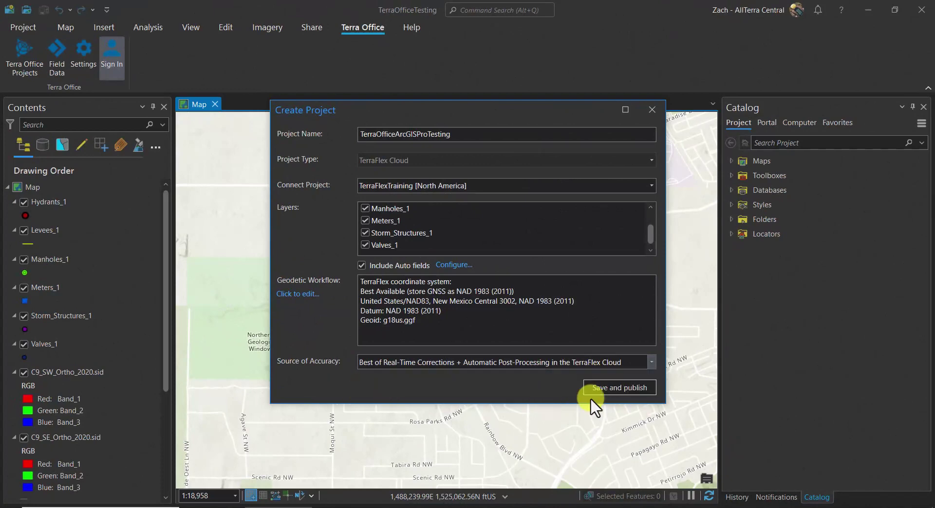
{"action": "left_click", "coordinate": [613, 387]}
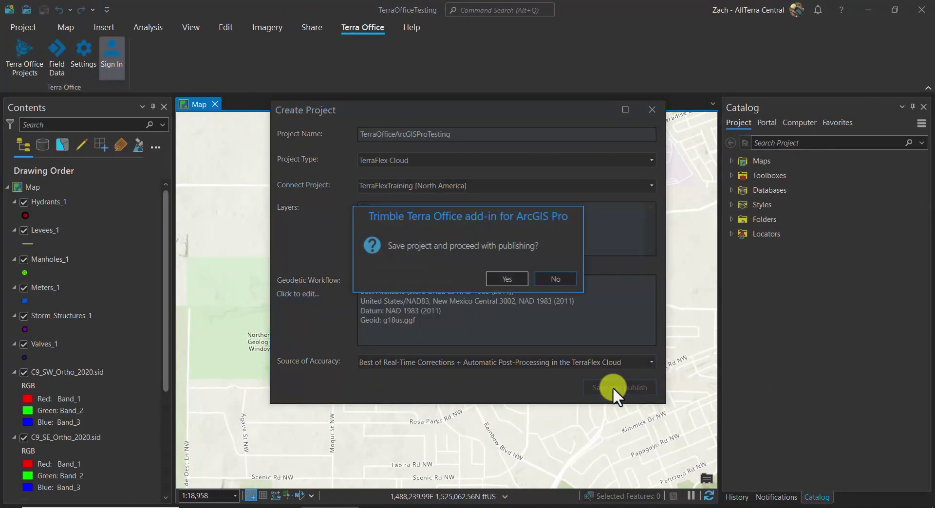
{"action": "left_click", "coordinate": [500, 279]}
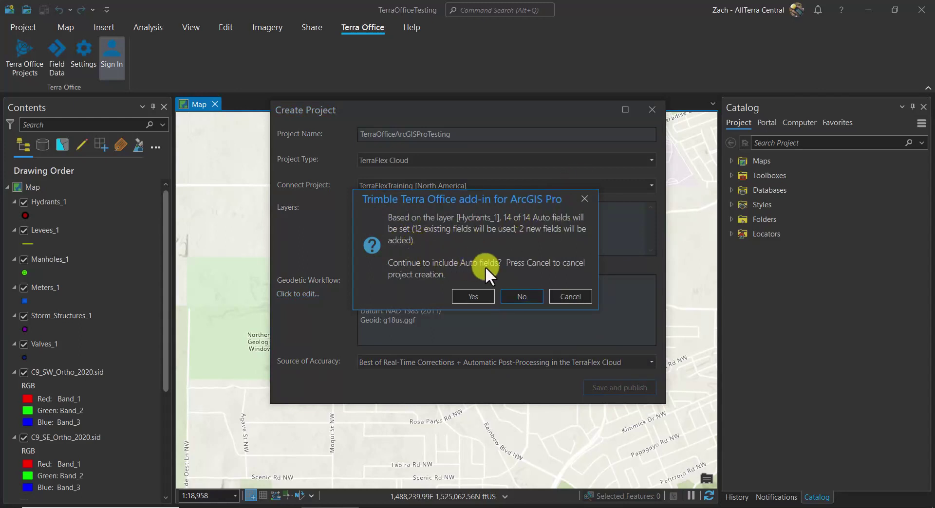
- Include the 14 auto fields, then save the ArcGIS Pro project with 'Do not ask me again'
{"action": "left_click", "coordinate": [484, 294]}
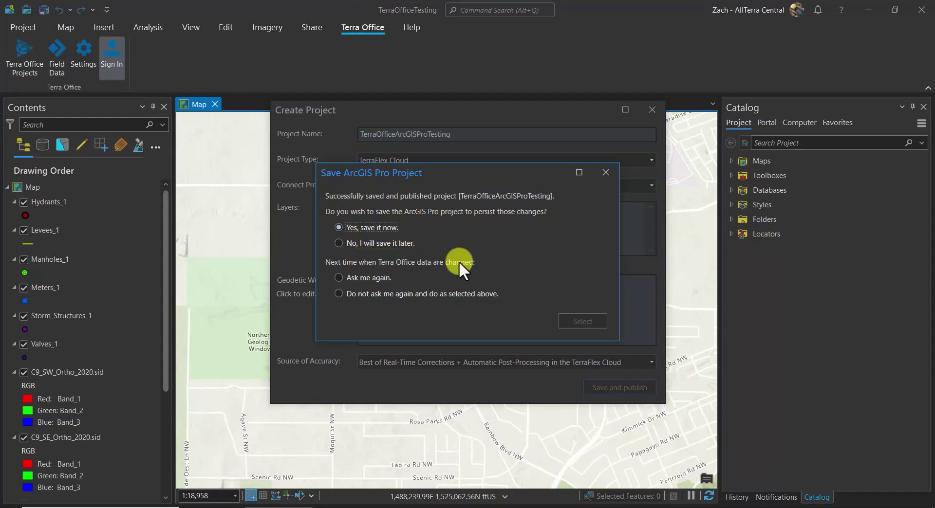
{"action": "left_click", "coordinate": [379, 293]}
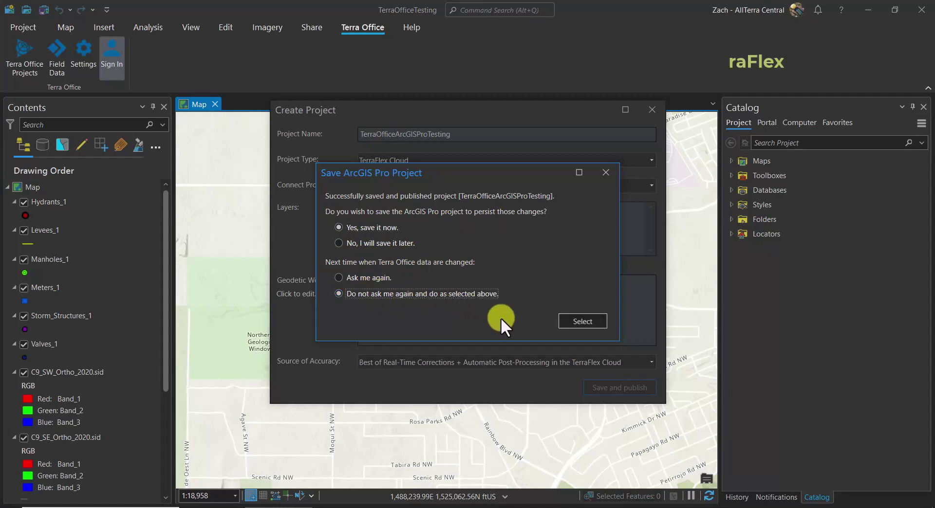
{"action": "left_click", "coordinate": [587, 319]}
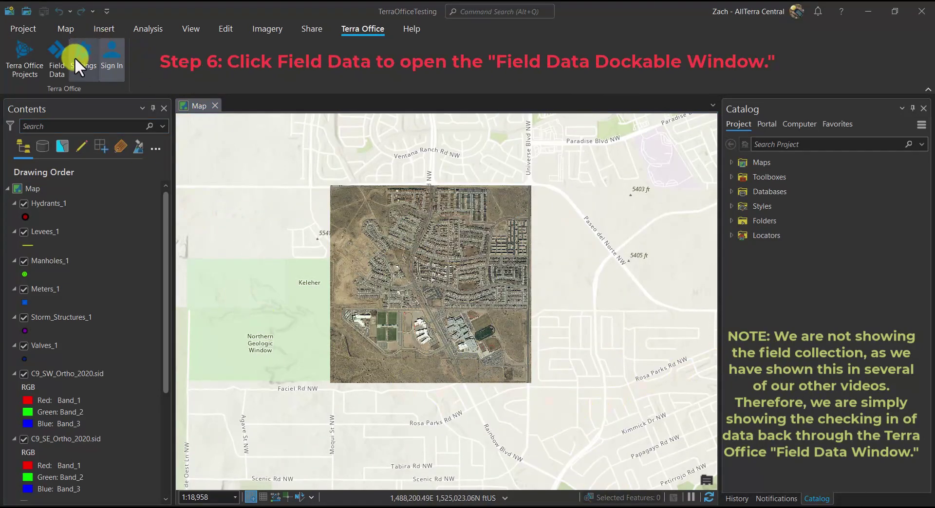
- Show the Terra Office Field Data pane and save its form download filter as All
{"action": "left_click", "coordinate": [59, 59]}
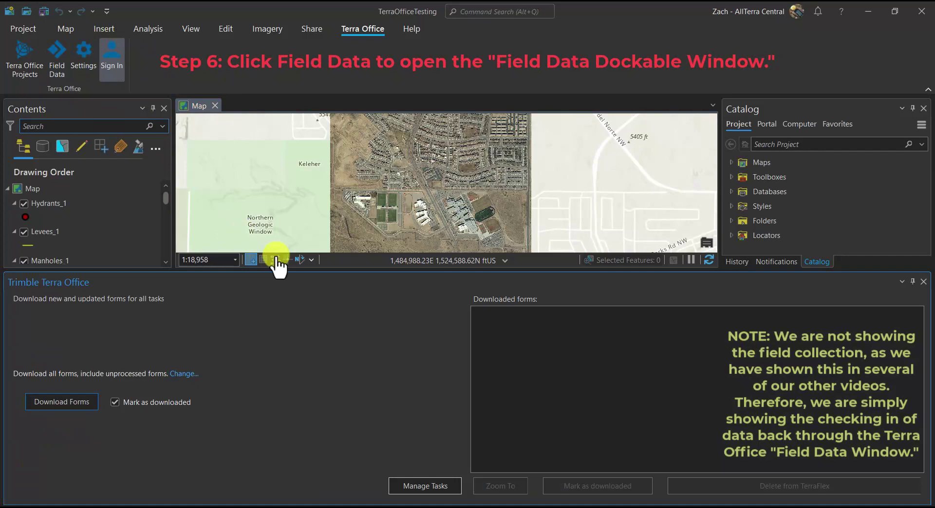
{"action": "left_click_drag", "start_coordinate": [397, 268], "coordinate": [400, 371]}
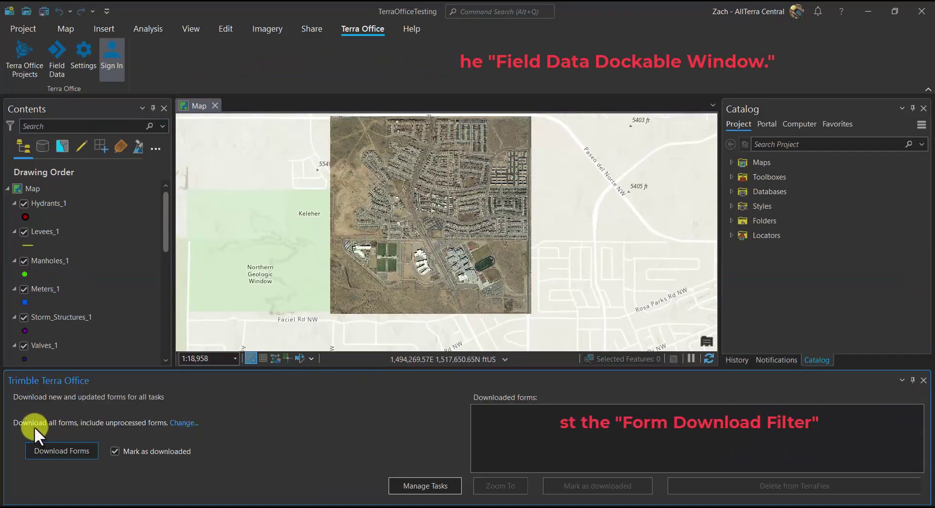
{"action": "left_click", "coordinate": [182, 423]}
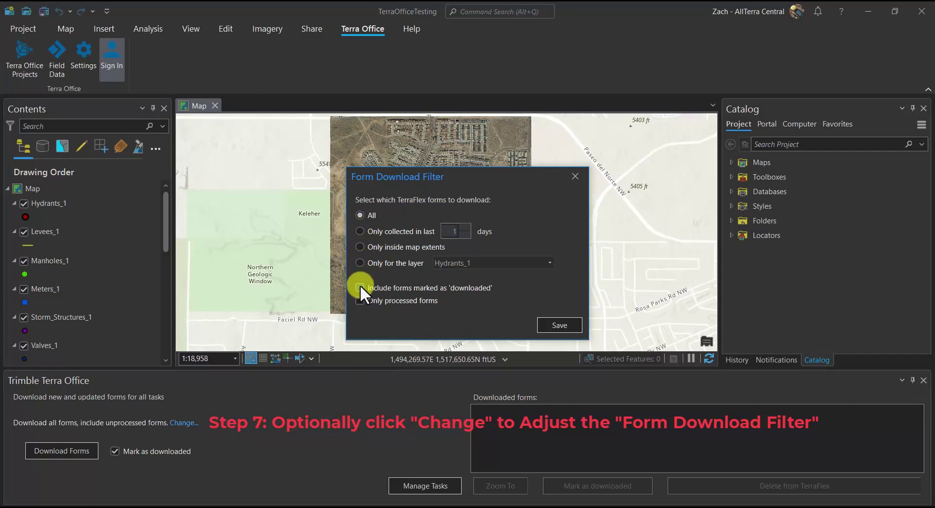
{"action": "left_click", "coordinate": [554, 325]}
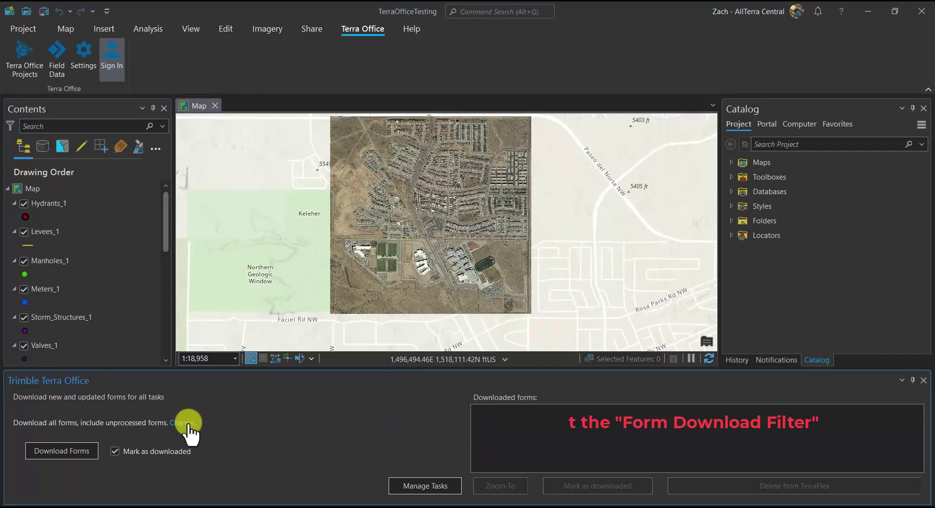
- Download the 6 TerraFlex forms with 'Mark as downloaded' unchecked, and acknowledge the message
{"action": "left_click", "coordinate": [115, 451]}
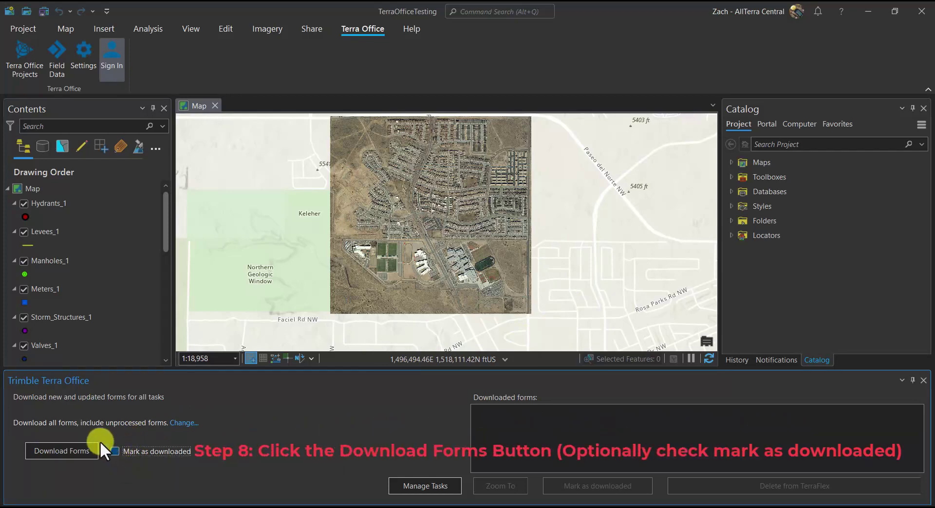
{"action": "left_click", "coordinate": [73, 451]}
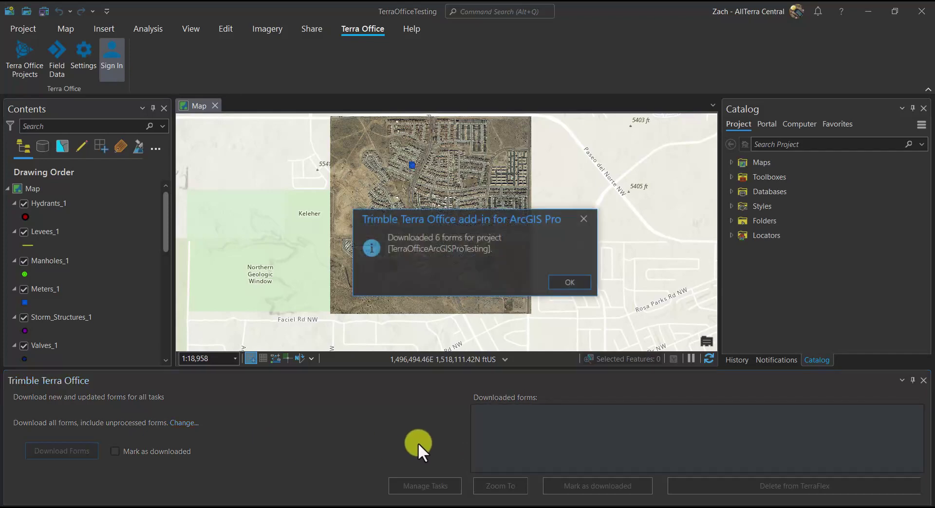
{"action": "left_click_drag", "start_coordinate": [461, 219], "coordinate": [506, 227]}
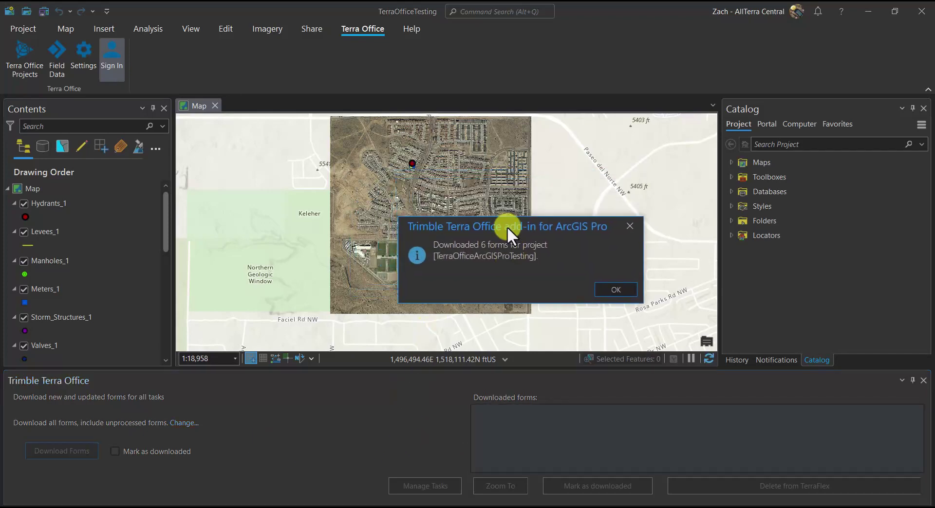
{"action": "left_click", "coordinate": [616, 291]}
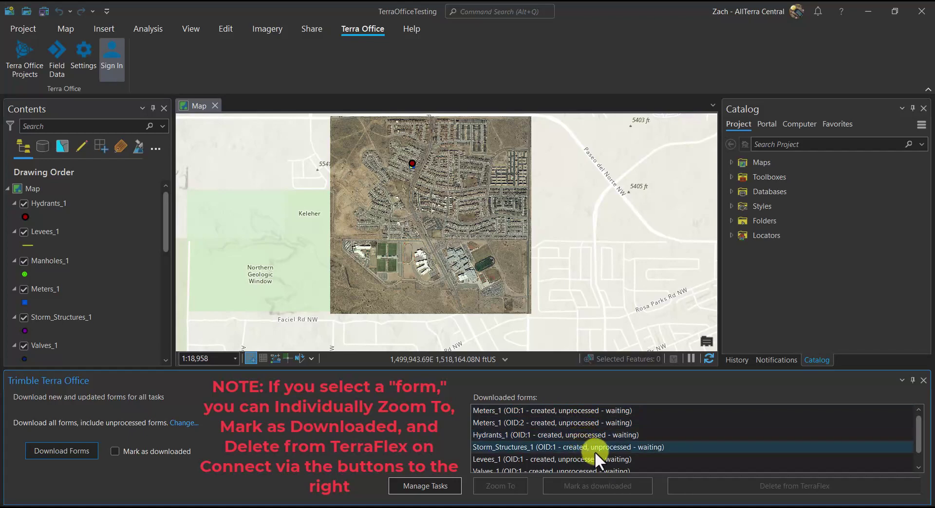
- Zoom the map to about 1:534 on the hydrant, meter, valve and levee features
{"action": "scroll", "coordinate": [595, 448], "scroll_direction": "down", "scroll_amount": 1}
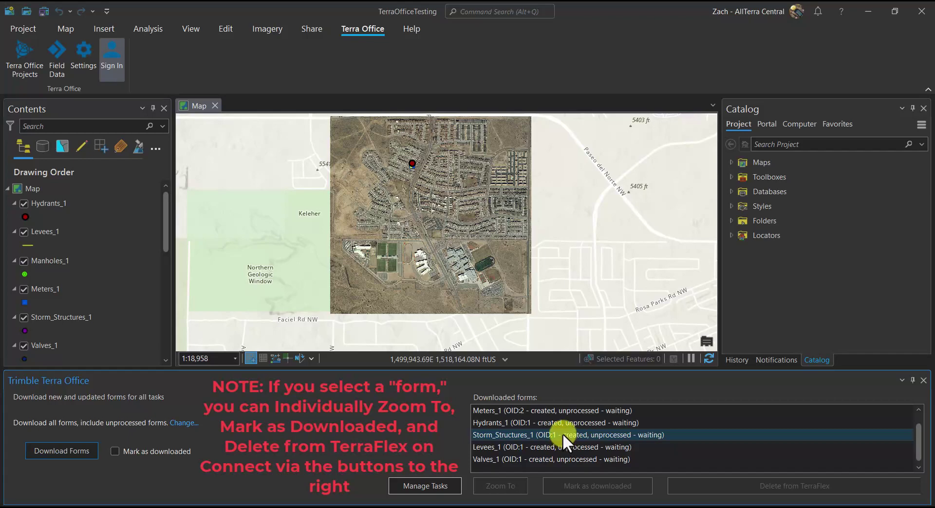
{"action": "scroll", "coordinate": [562, 433], "scroll_direction": "up", "scroll_amount": 1}
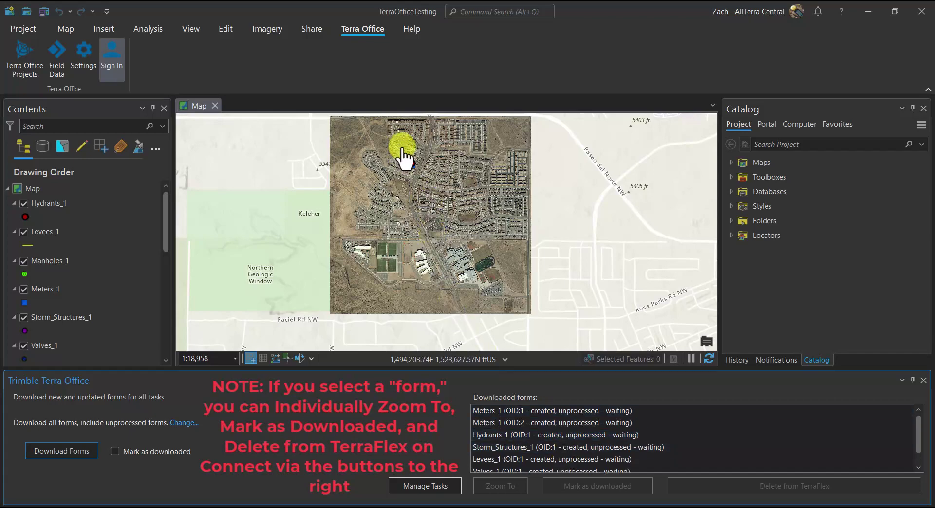
{"action": "scroll", "coordinate": [402, 157], "scroll_direction": "up", "scroll_amount": 5}
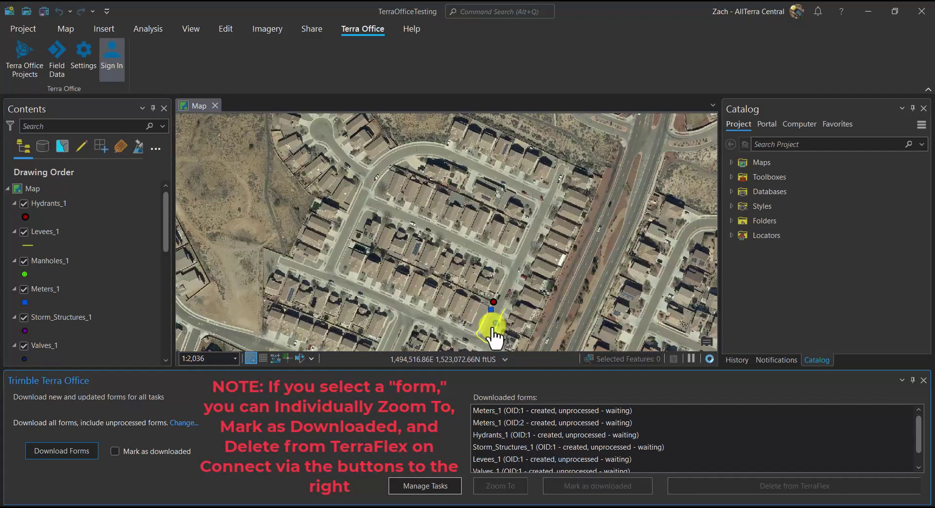
{"action": "scroll", "coordinate": [491, 330], "scroll_direction": "up", "scroll_amount": 4}
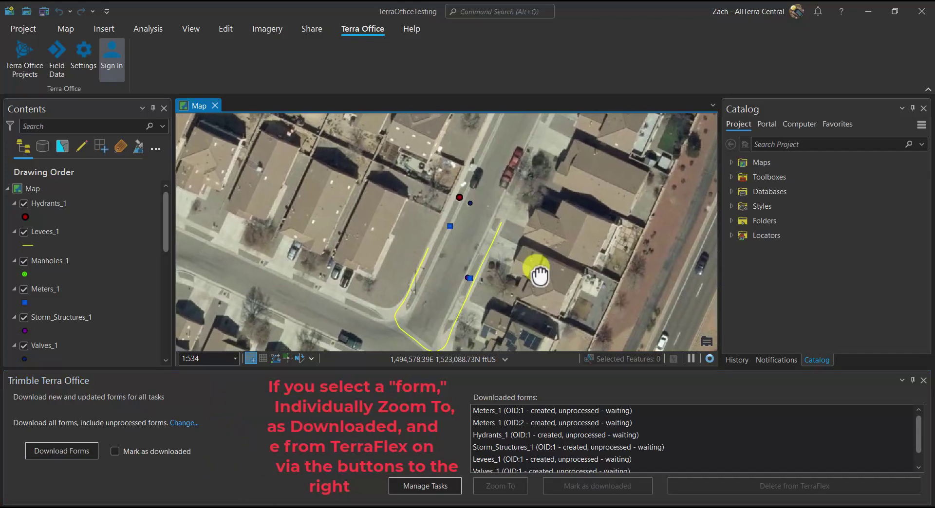
{"action": "scroll", "coordinate": [461, 267], "scroll_direction": "up", "scroll_amount": 1}
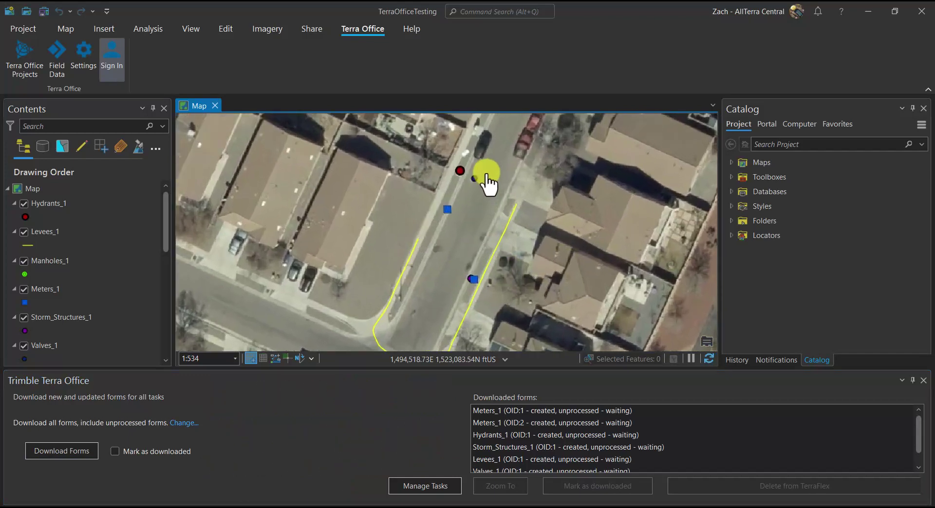
- Review the valve point's attributes in its pop-up, then close it
{"action": "left_click", "coordinate": [497, 194]}
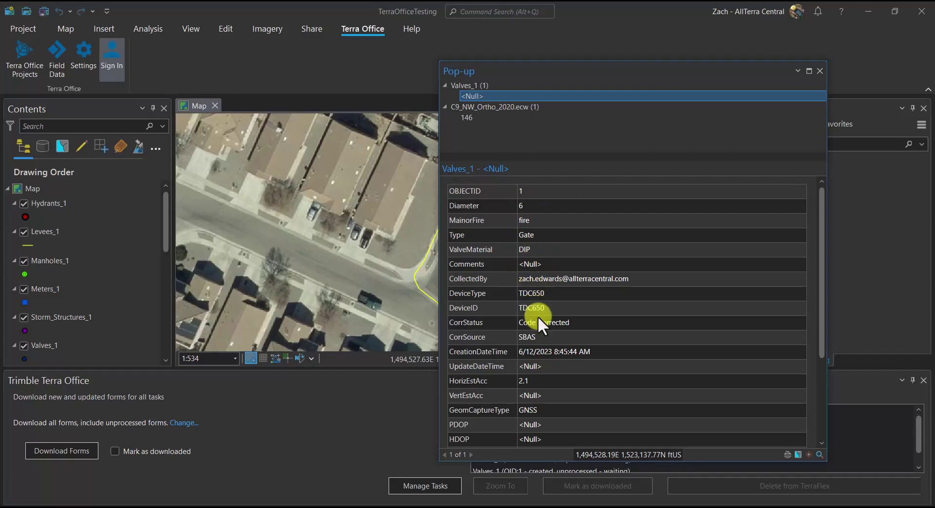
{"action": "scroll", "coordinate": [539, 321], "scroll_direction": "down", "scroll_amount": 3}
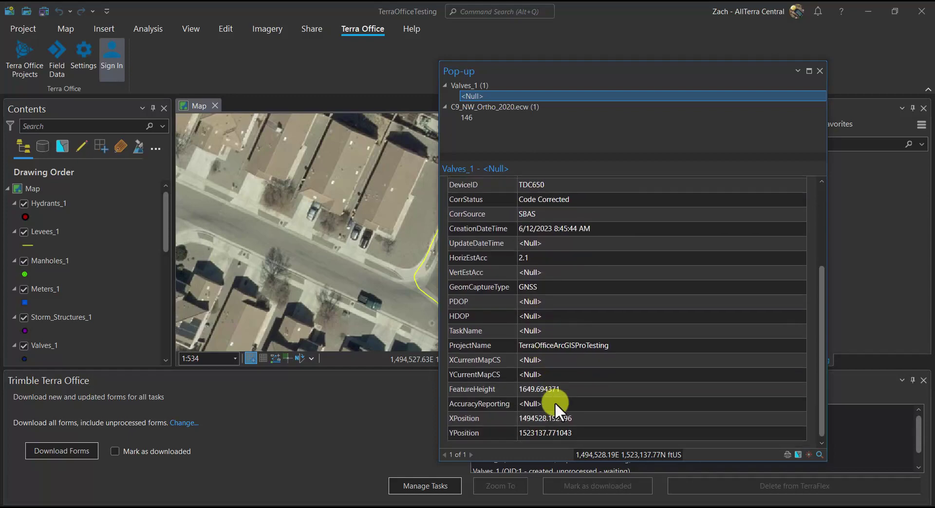
{"action": "key", "text": "Escape"}
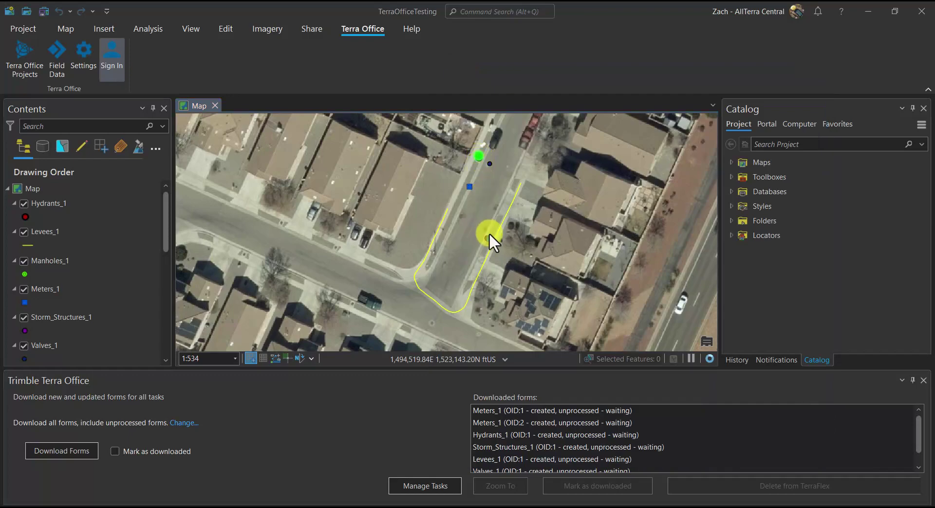
- Review the hydrant point's attributes and view its attached photo at full size
{"action": "left_click", "coordinate": [488, 236]}
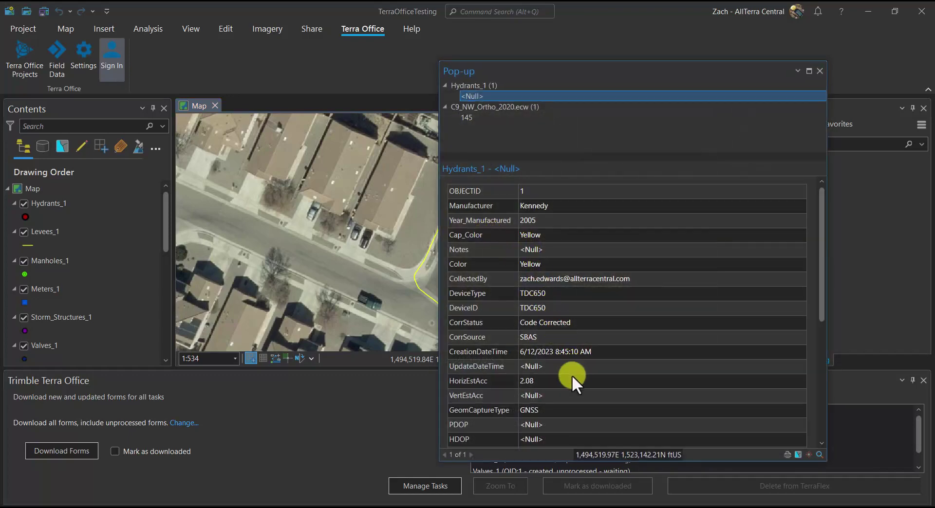
{"action": "scroll", "coordinate": [572, 375], "scroll_direction": "down", "scroll_amount": 5}
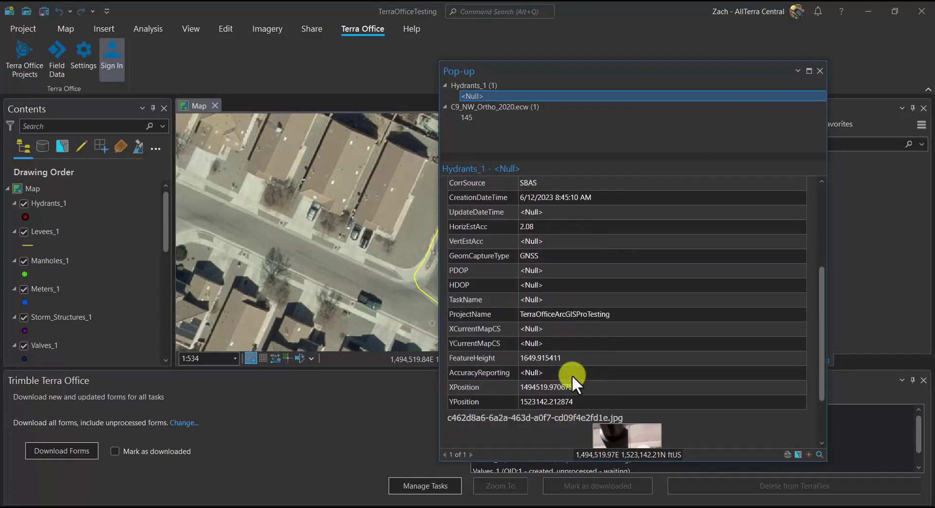
{"action": "scroll", "coordinate": [572, 376], "scroll_direction": "down", "scroll_amount": 1}
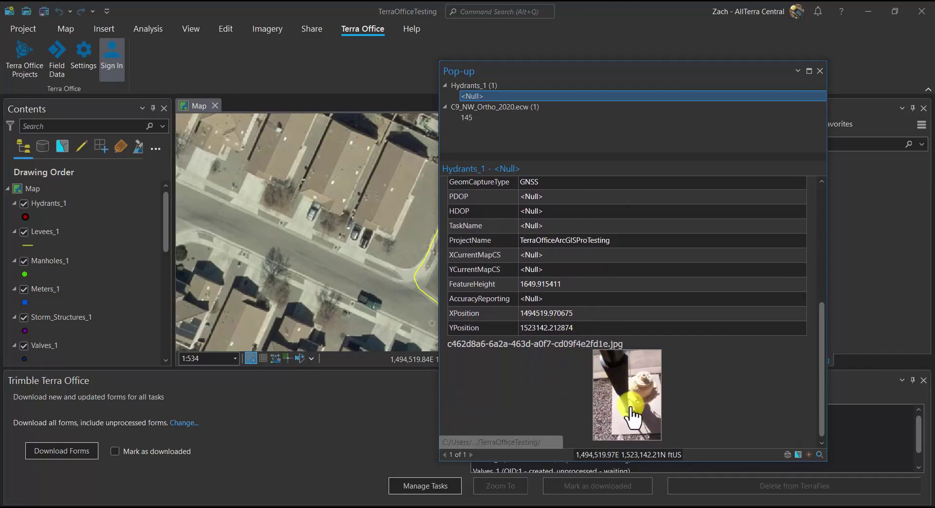
{"action": "left_click", "coordinate": [632, 409]}
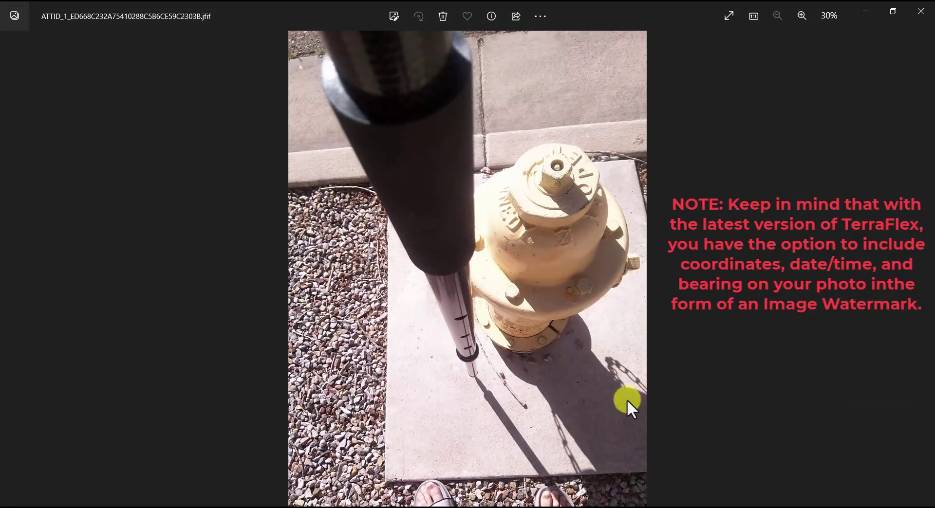
{"action": "left_click", "coordinate": [917, 7]}
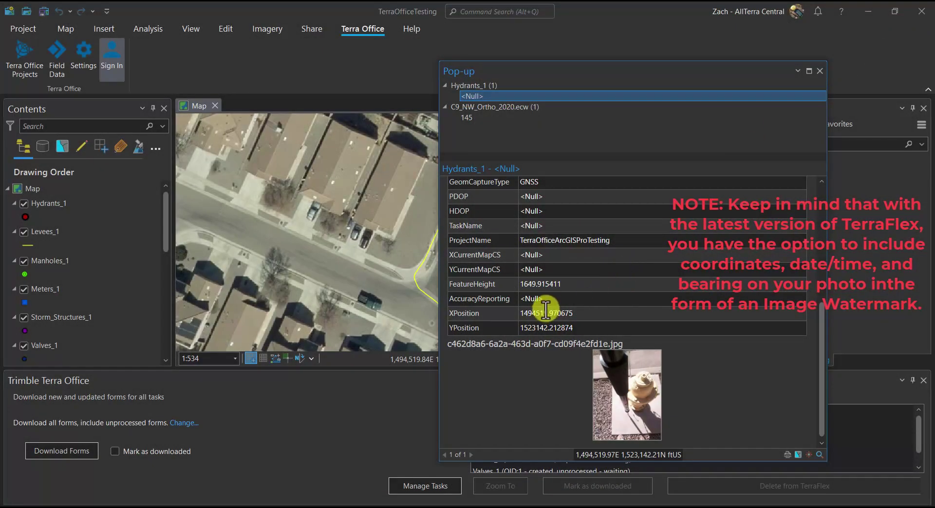
{"action": "scroll", "coordinate": [545, 310], "scroll_direction": "up", "scroll_amount": 5}
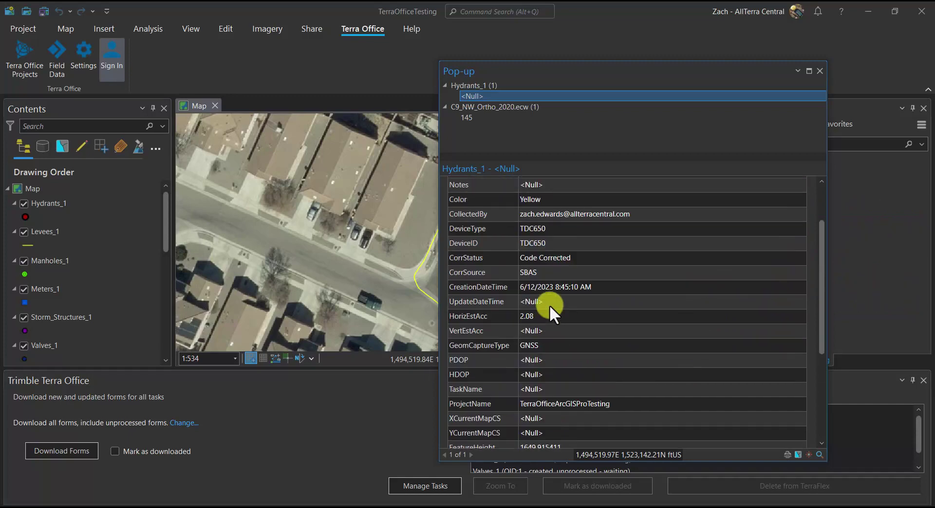